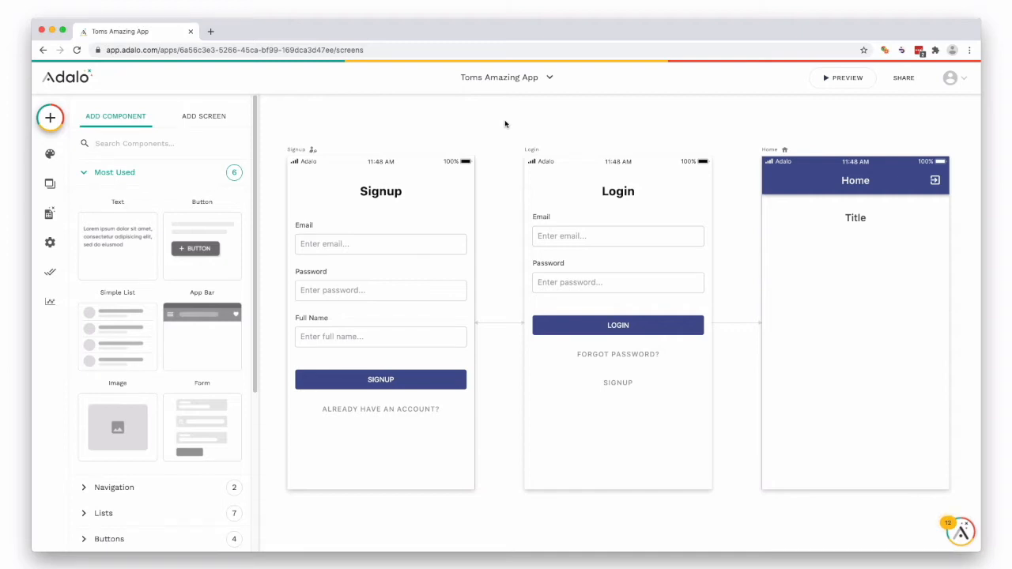
drag(254, 237, 253, 351)
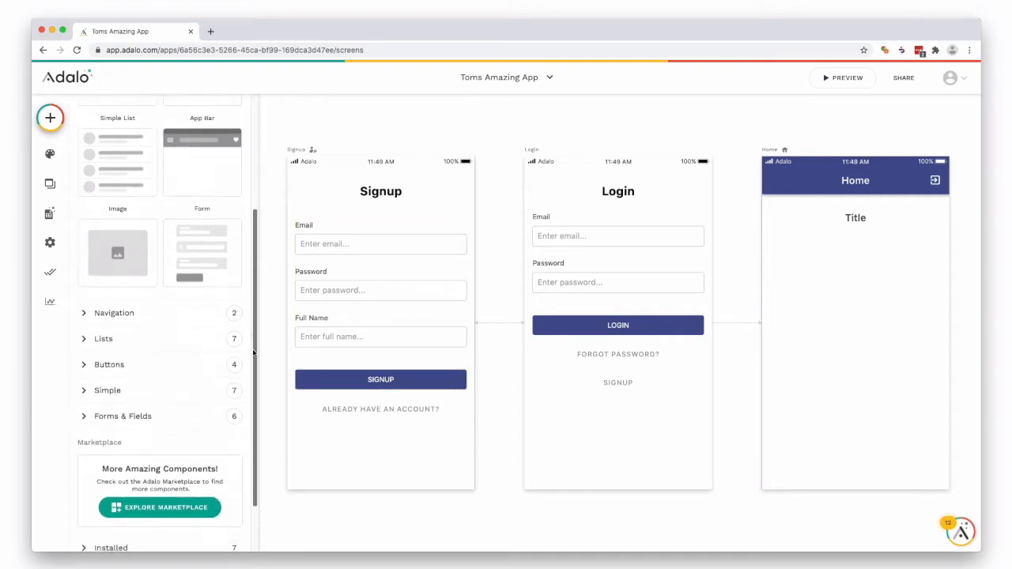
Step: Drag a Card List from the Lists components onto the Home screen, leaving its data source unset
click(143, 342)
scroll(255, 308, down, 1)
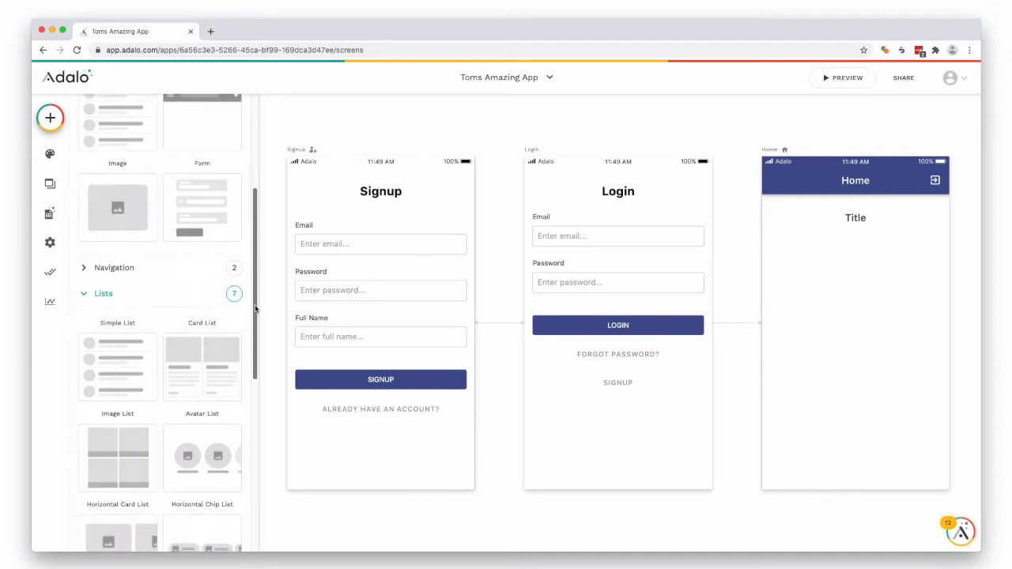
scroll(254, 308, down, 4)
mouse_move(202, 213)
mouse_down()
mouse_move(844, 388)
mouse_move(858, 363)
mouse_up()
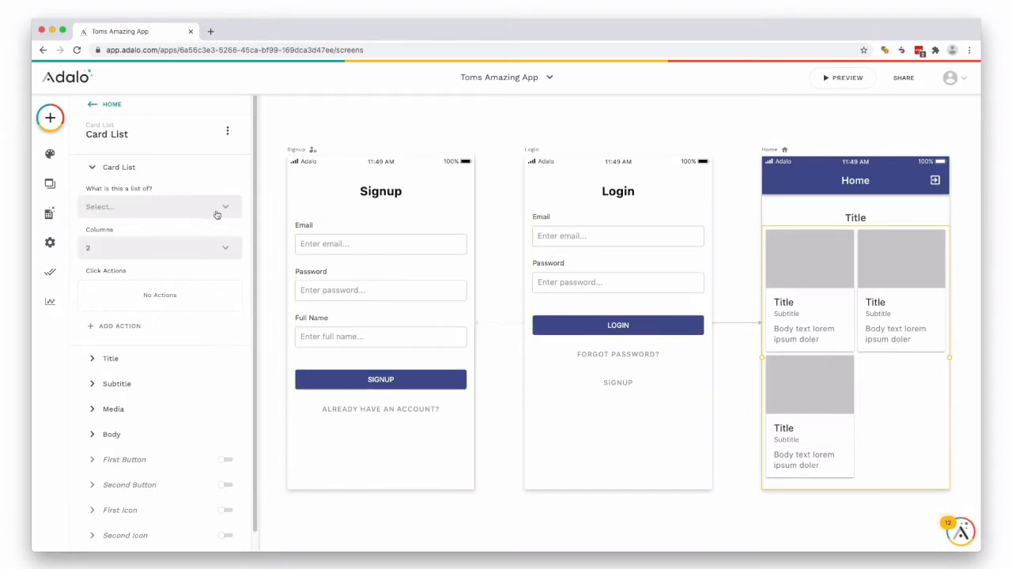
click(152, 210)
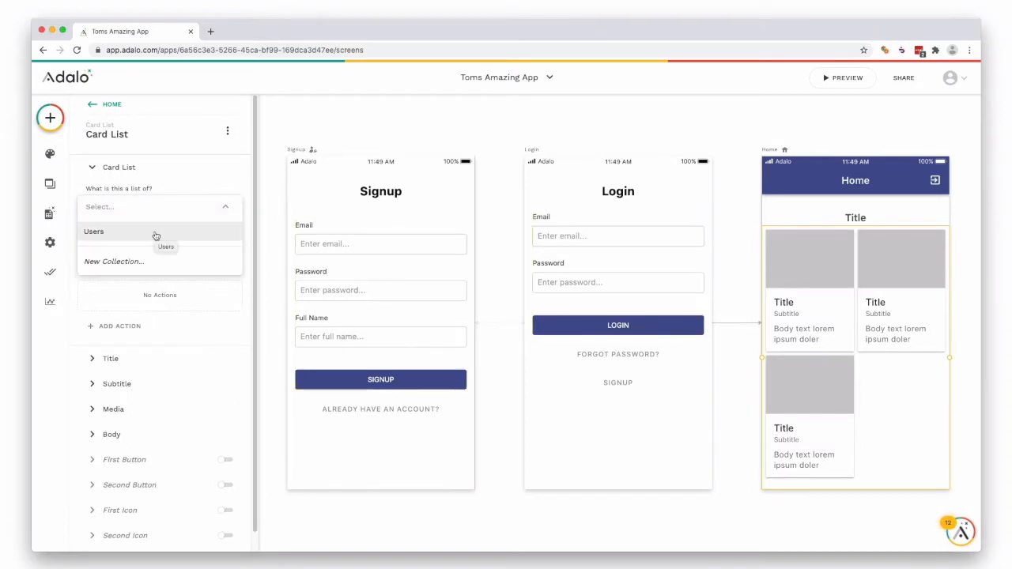
click(212, 163)
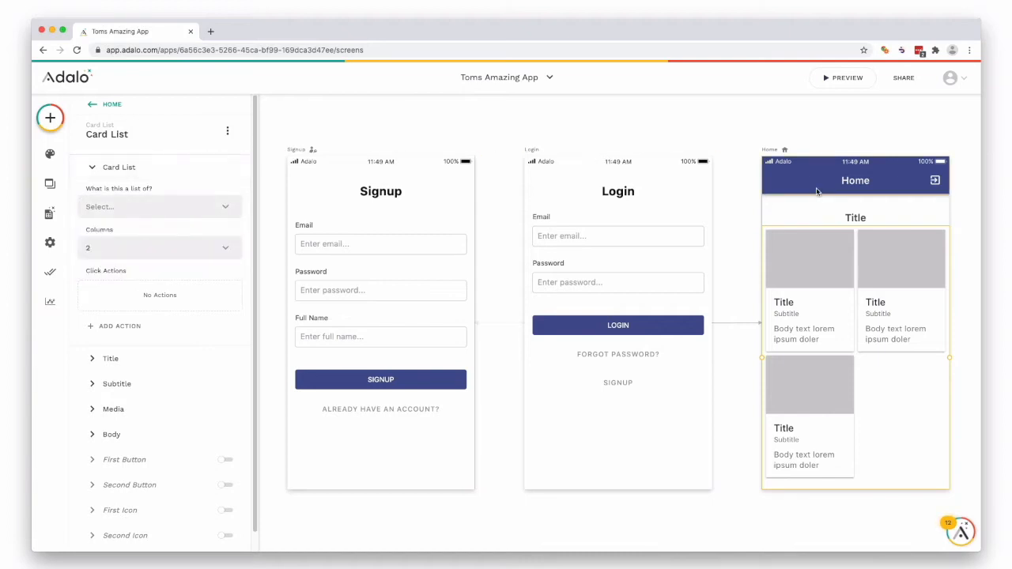
Step: Replace the Home screen's Title heading text with 'Trails'
double_click(859, 216)
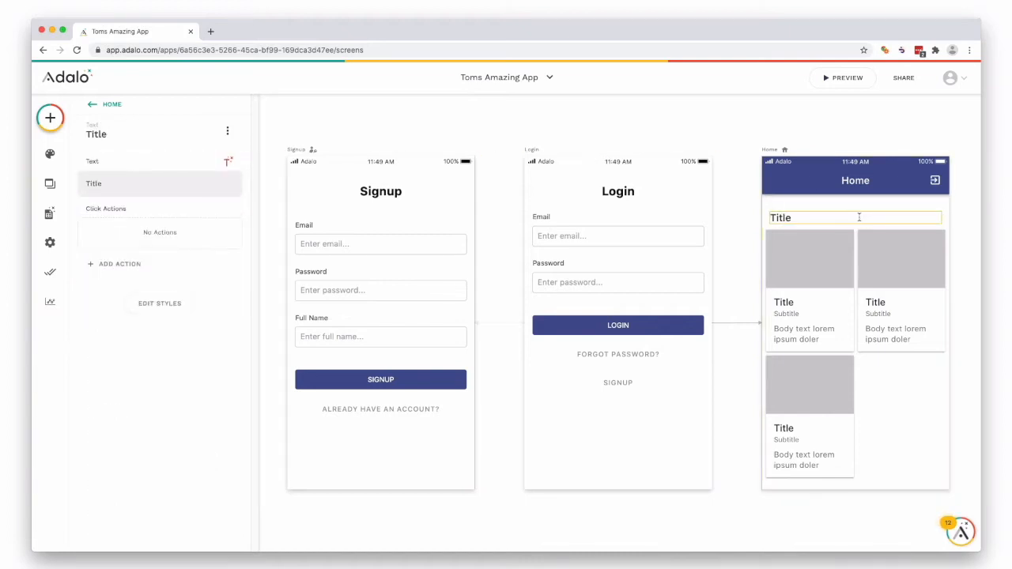
double_click(859, 217)
text(Traisl)
key(BackSpace)
text(ls)
click(894, 388)
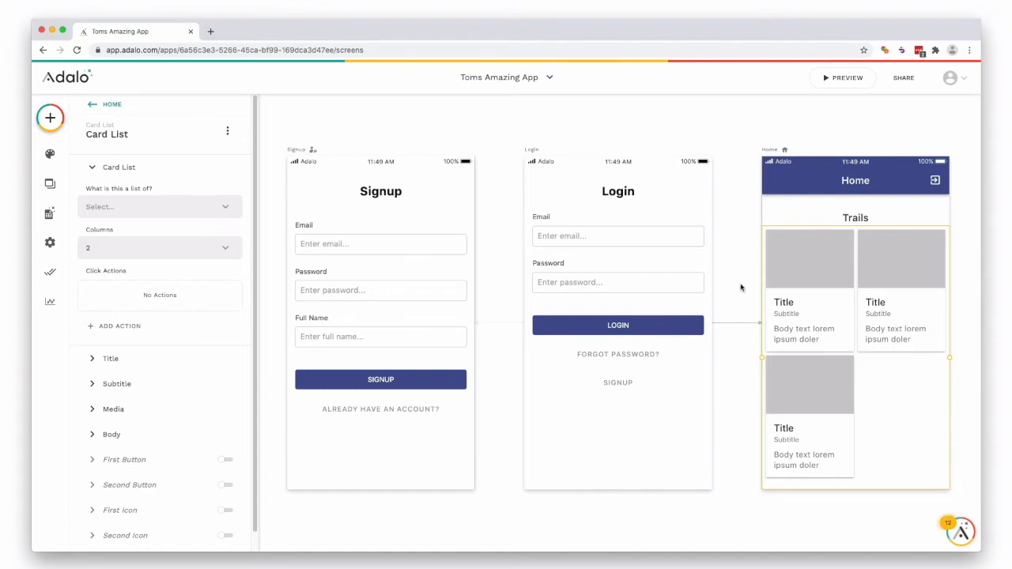
Step: Create a new database collection named Trails with its default Name property
click(49, 216)
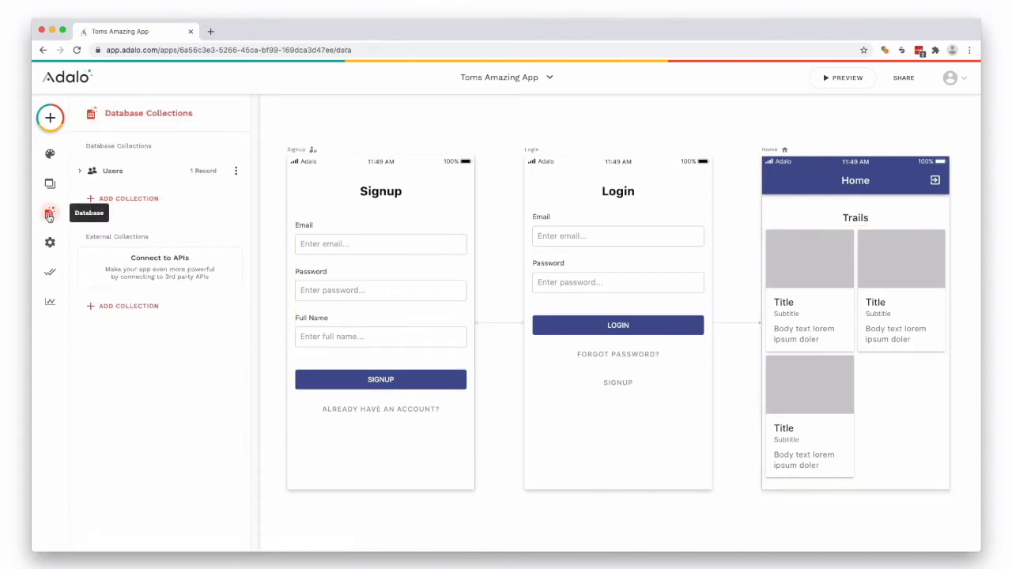
click(152, 199)
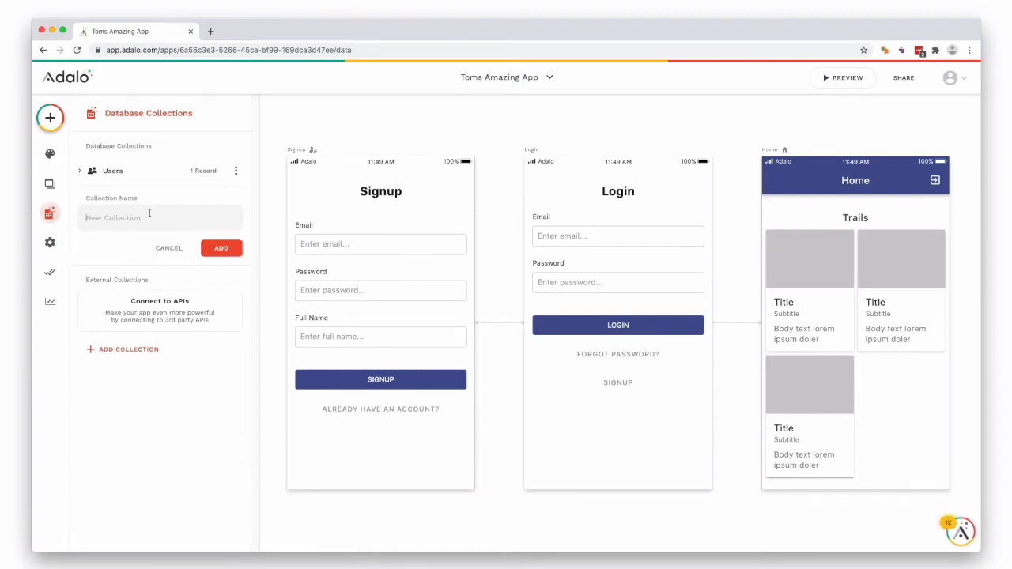
text(Trails)
click(222, 248)
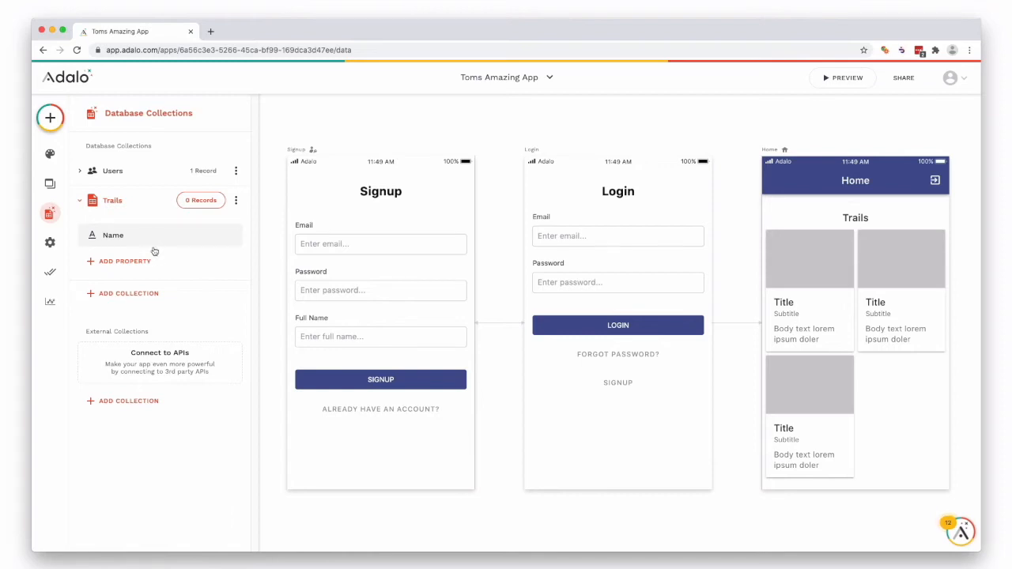
click(154, 261)
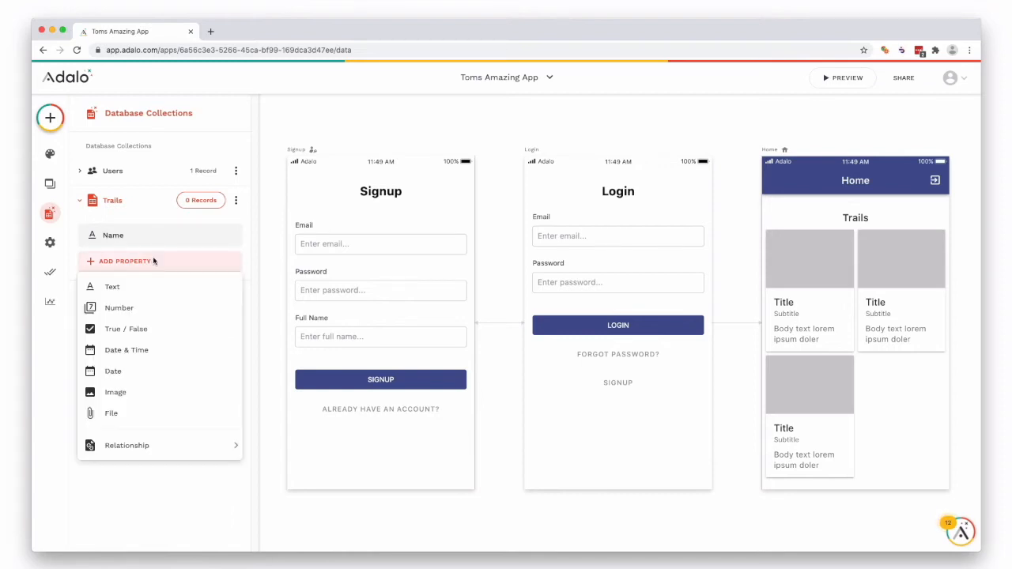
Step: Add text properties Description and Difficulty to the Trails collection
click(154, 287)
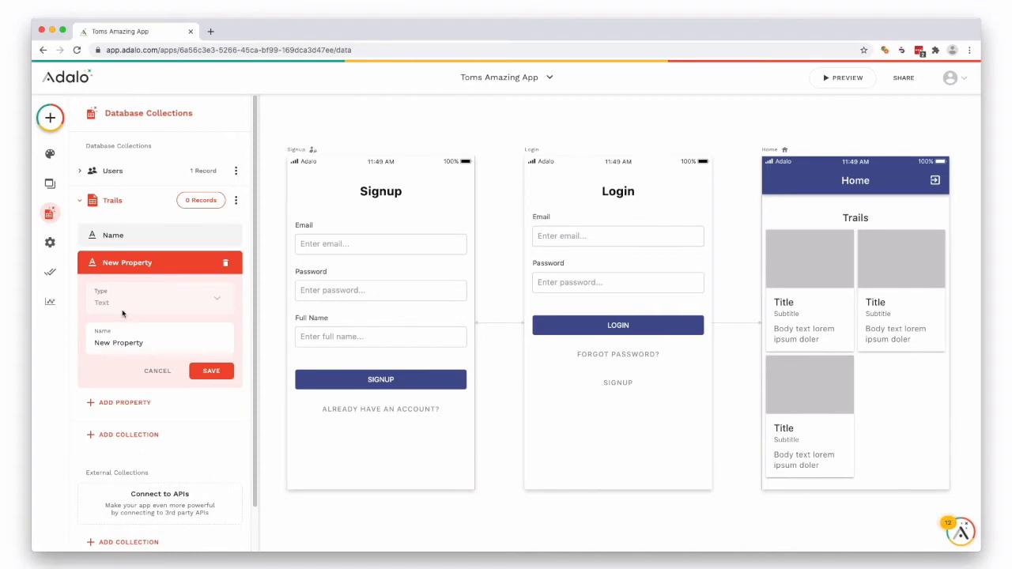
key(ctrl+a)
text(Descr)
text(iption)
key(Return)
click(180, 289)
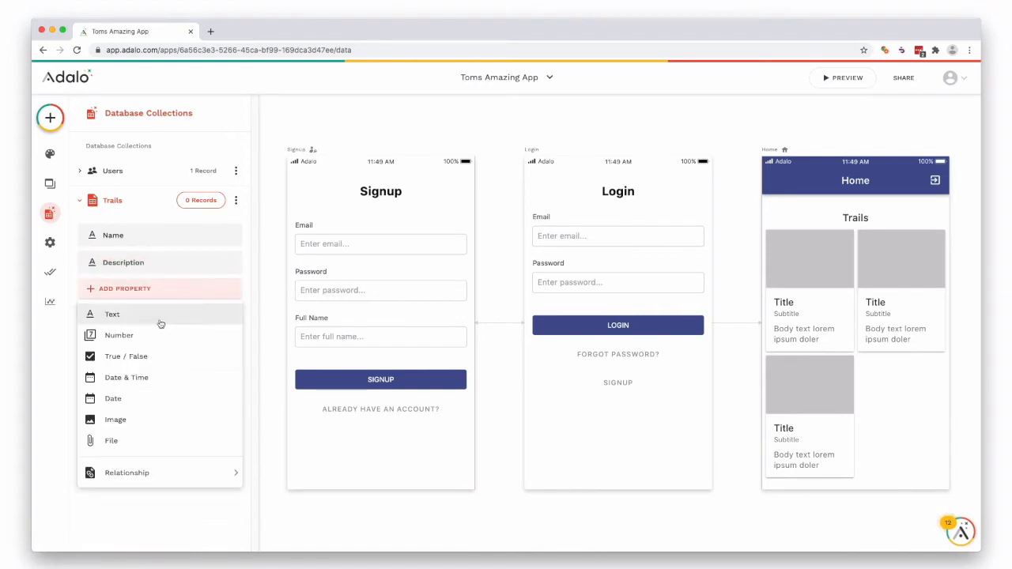
click(158, 316)
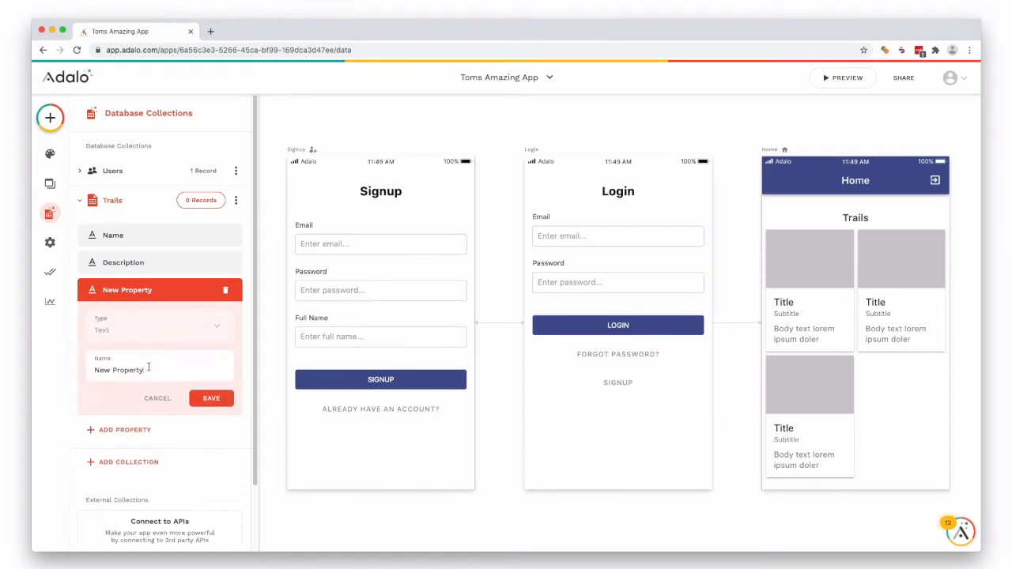
key(ctrl+a)
text(D)
text(ult)
click(212, 401)
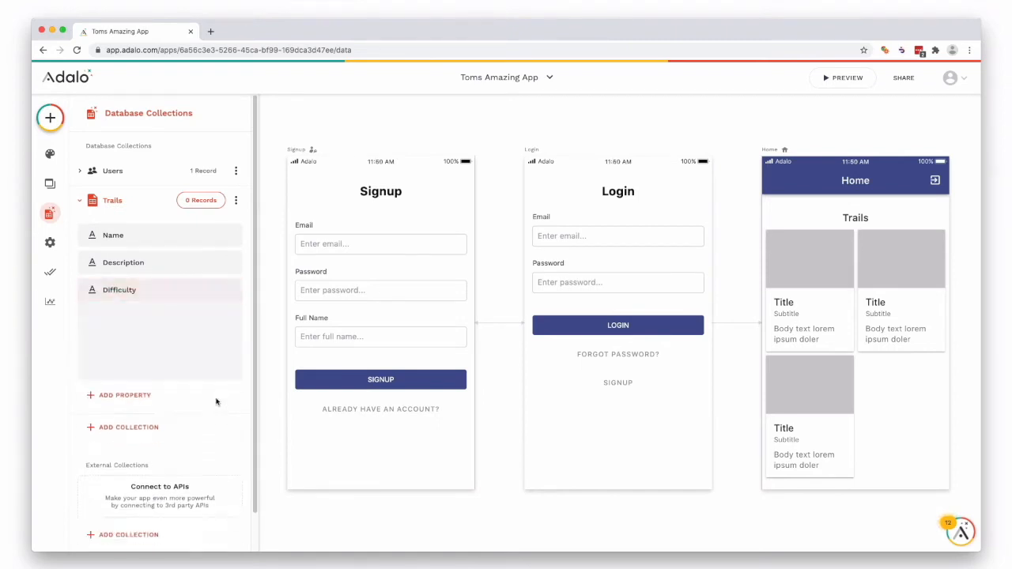
Step: Add a Distance number property and a Location text property to Trails
click(154, 320)
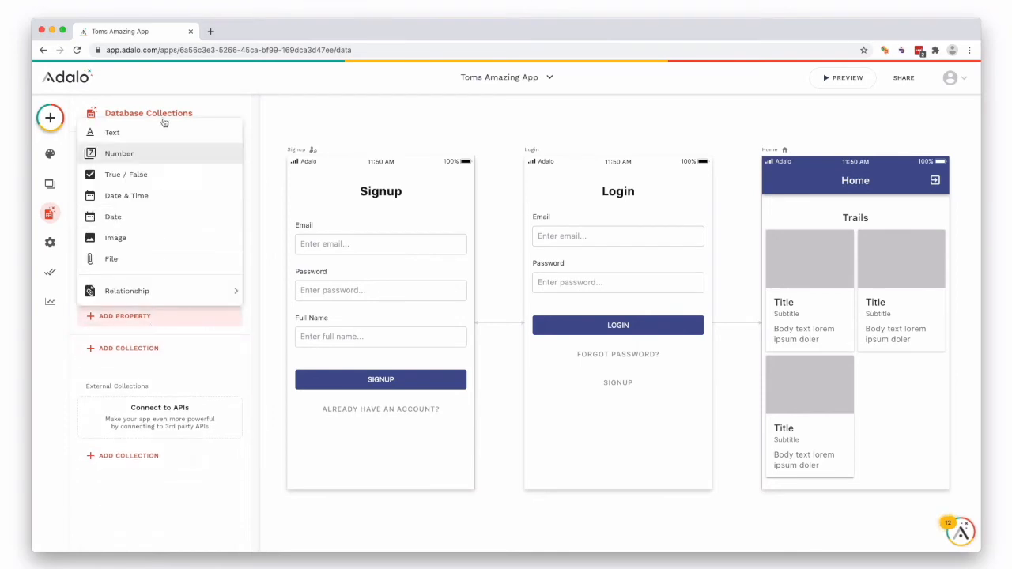
click(155, 152)
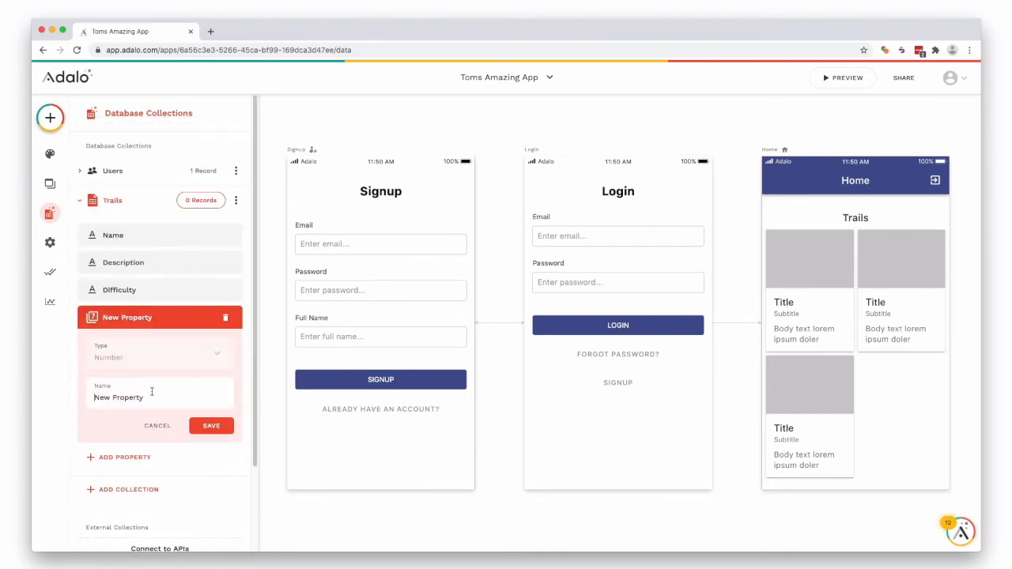
triple_click(151, 393)
text(Distan)
text(ce)
click(211, 425)
click(162, 351)
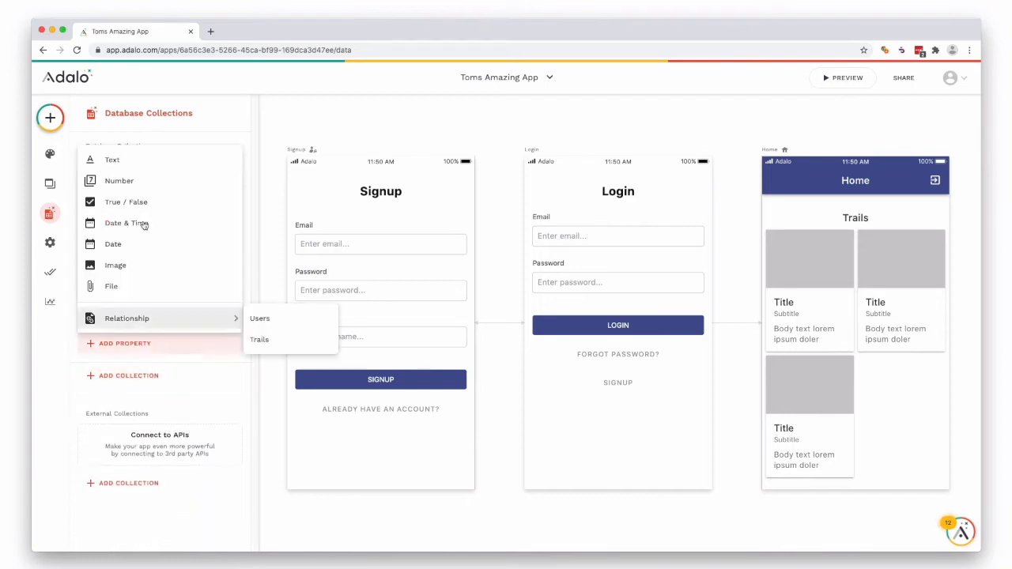
click(139, 168)
triple_click(159, 424)
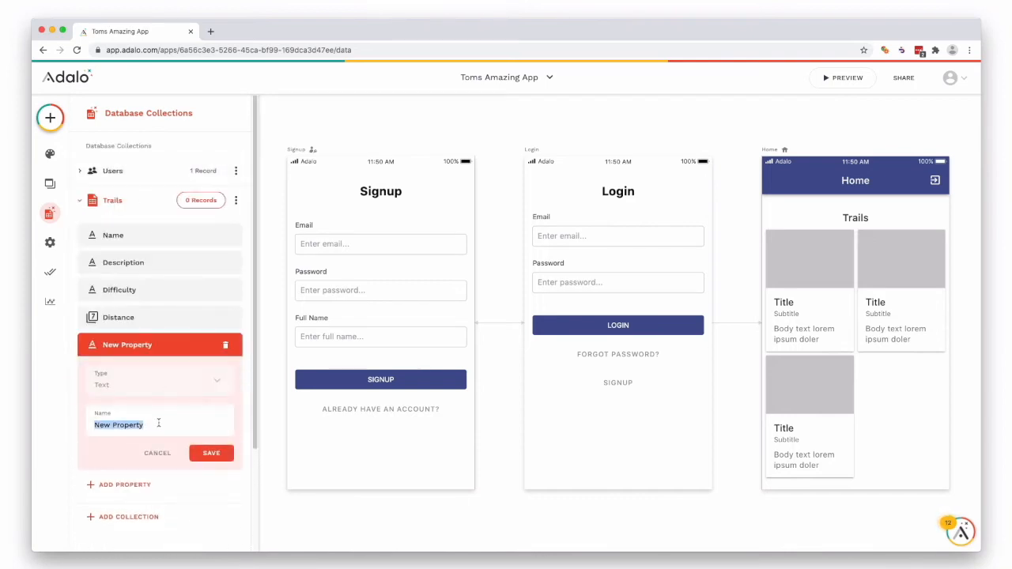
text(Location)
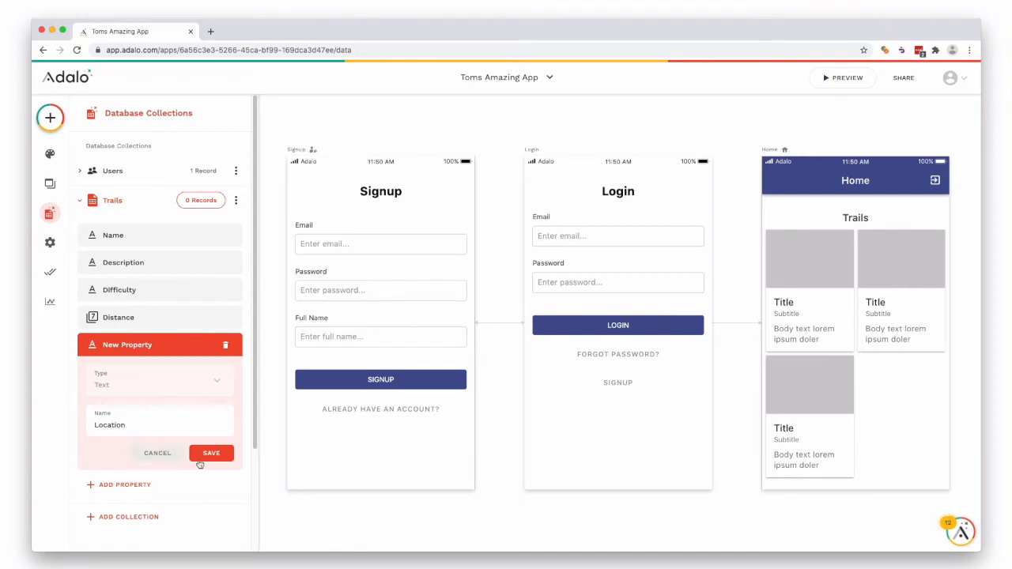
click(210, 453)
Step: Add a true/false property named Live to Trails
click(162, 376)
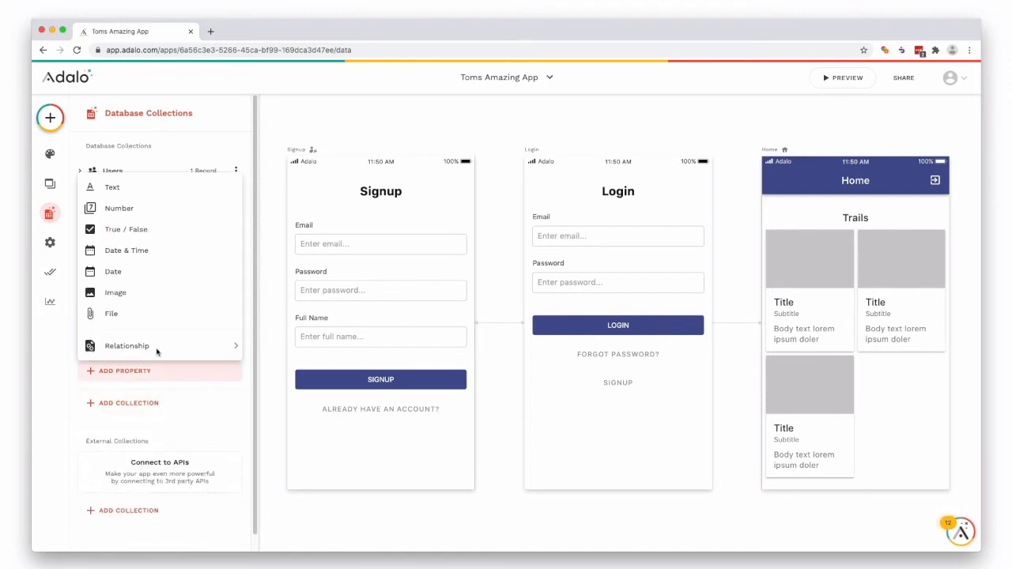
click(147, 237)
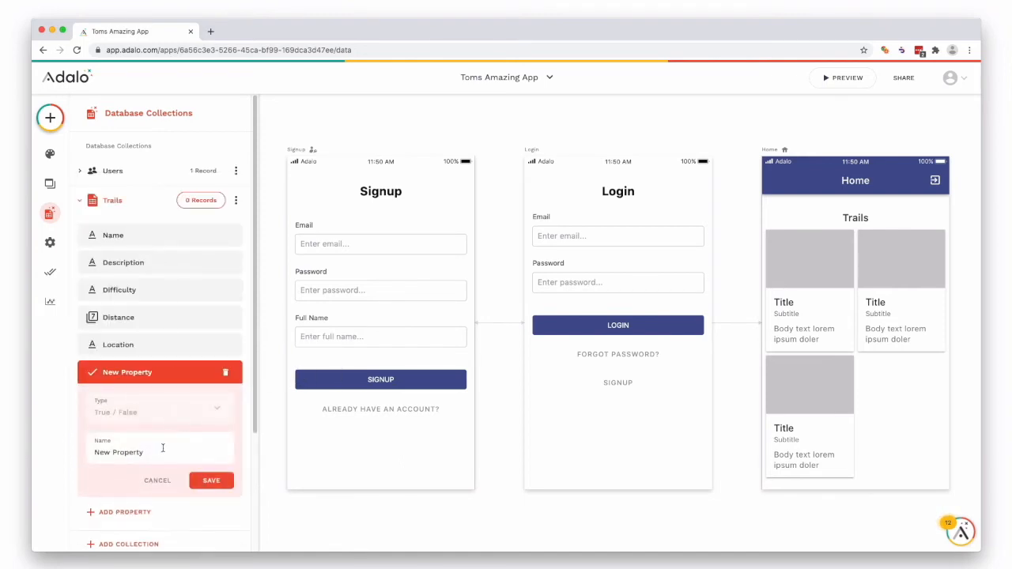
triple_click(162, 451)
text(Live)
click(208, 482)
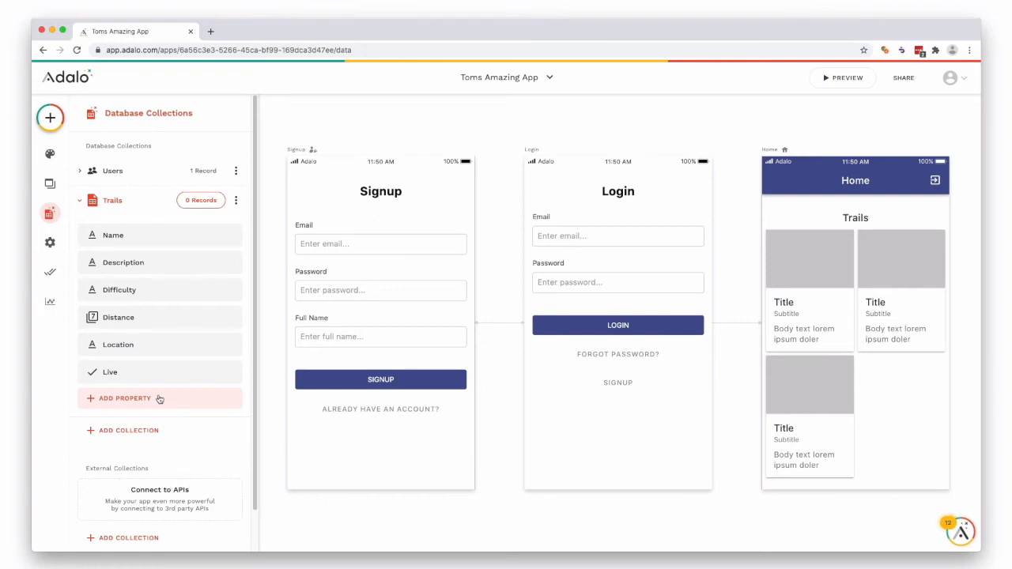
Step: Add a Created date-and-time property and an Image property to Trails
click(159, 399)
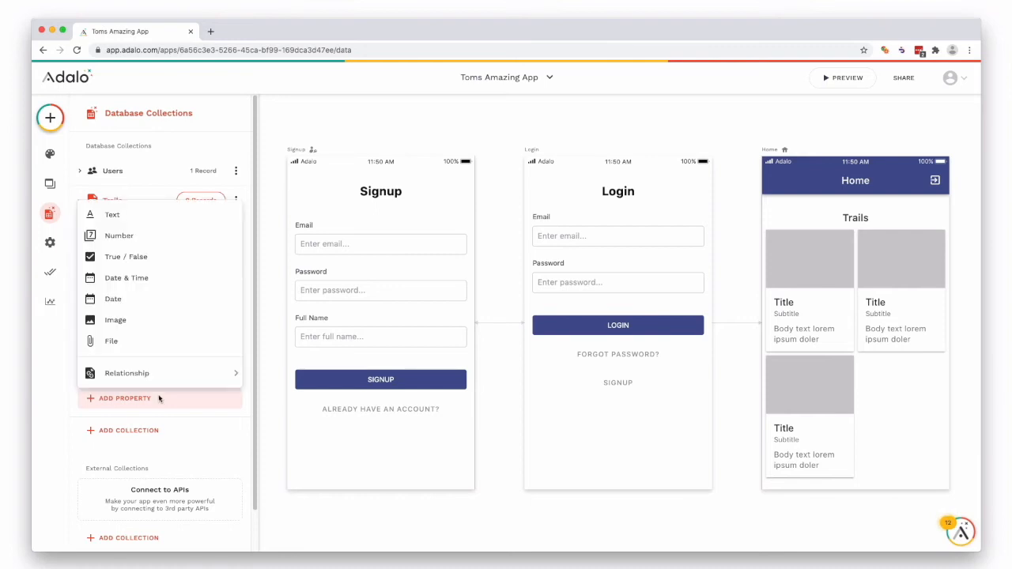
click(166, 280)
drag(151, 480, 94, 480)
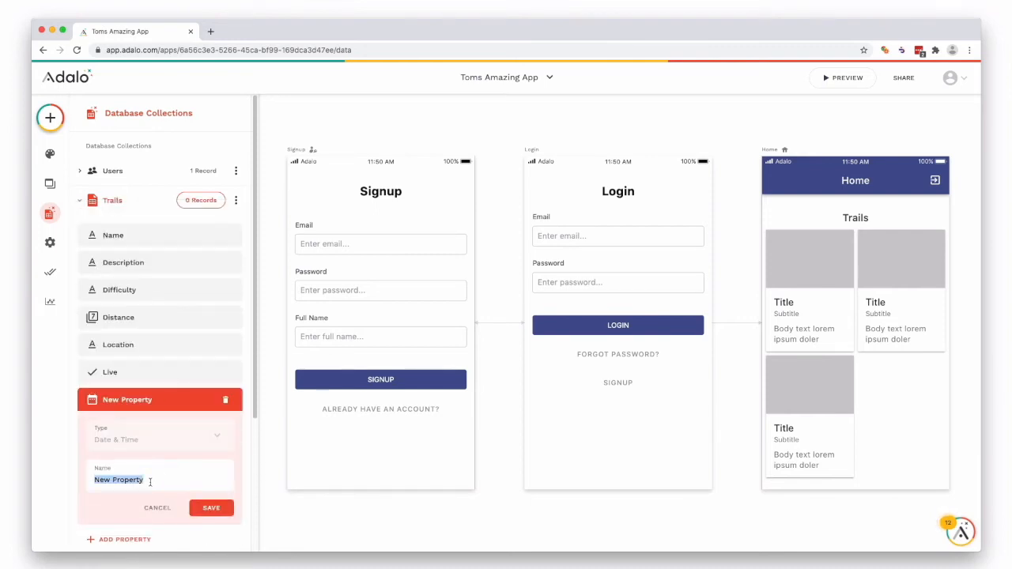
text(Creaste)
text(ime)
key(BackSpace)
key(BackSpace)
key(BackSpace)
click(219, 513)
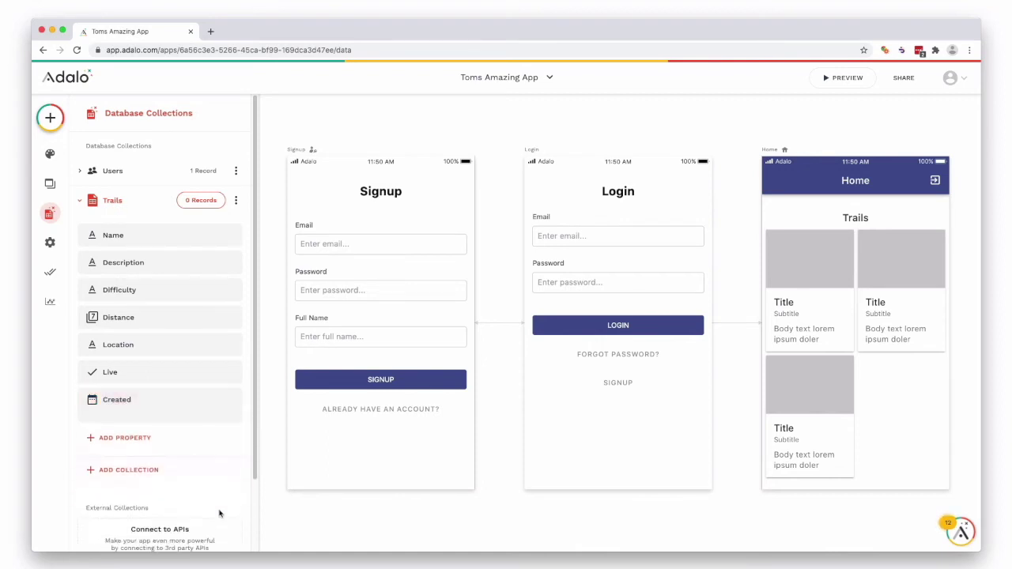
click(174, 427)
click(152, 348)
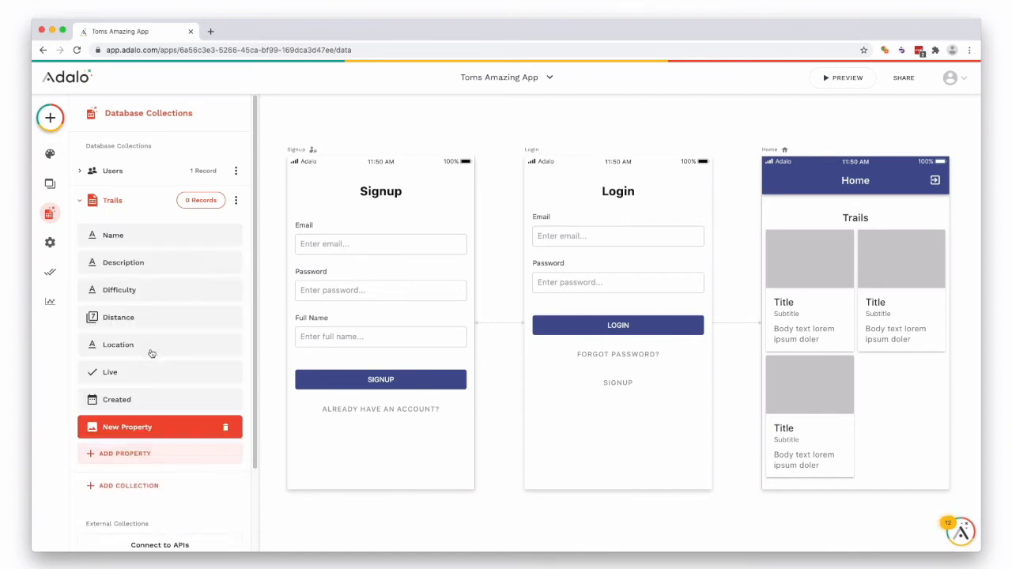
triple_click(164, 515)
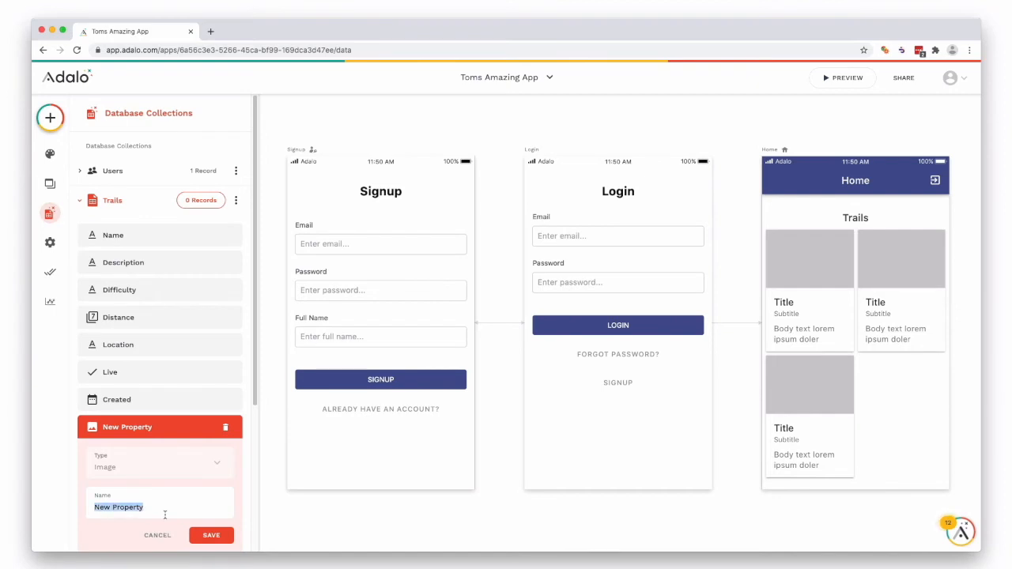
text(Image)
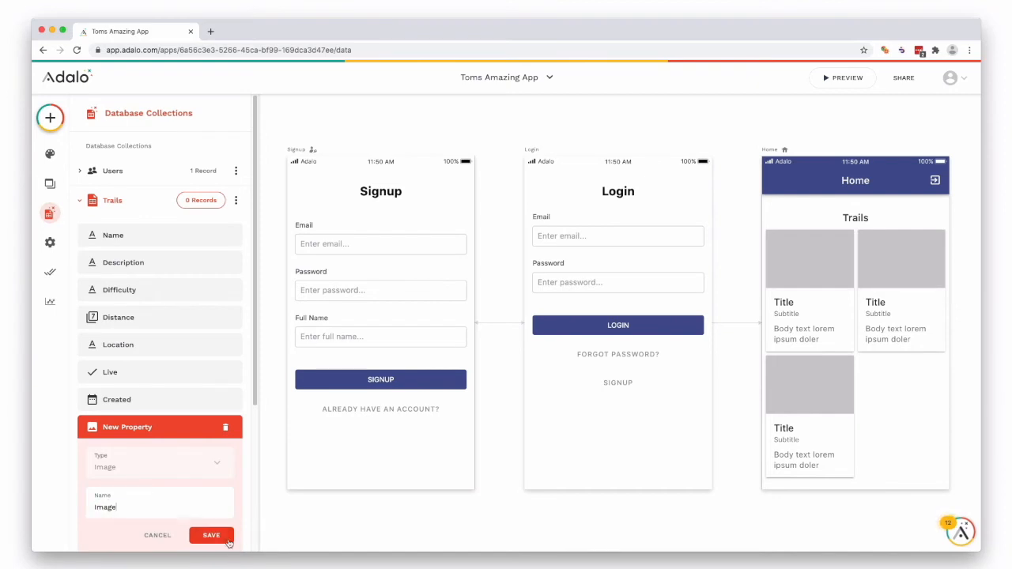
click(211, 535)
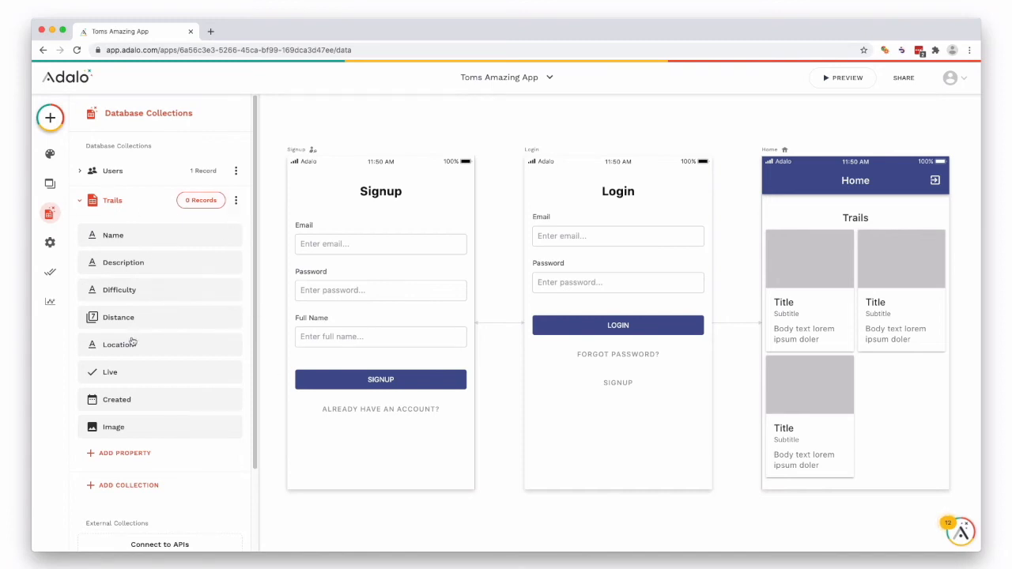
Step: Start a new Trails record named Dovestone Edges with its reservoir description and Intermediate difficulty
click(204, 204)
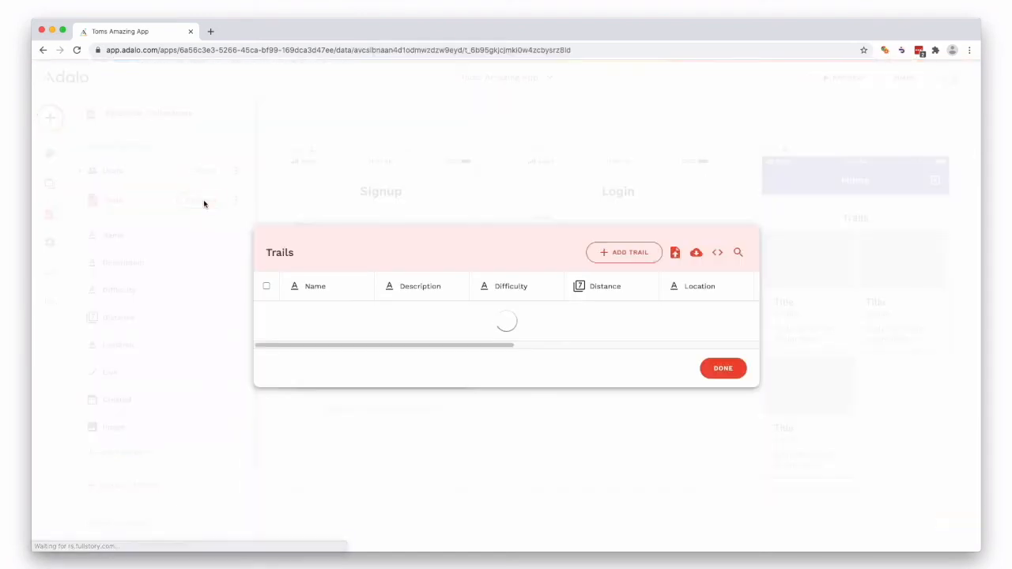
click(601, 261)
text(D)
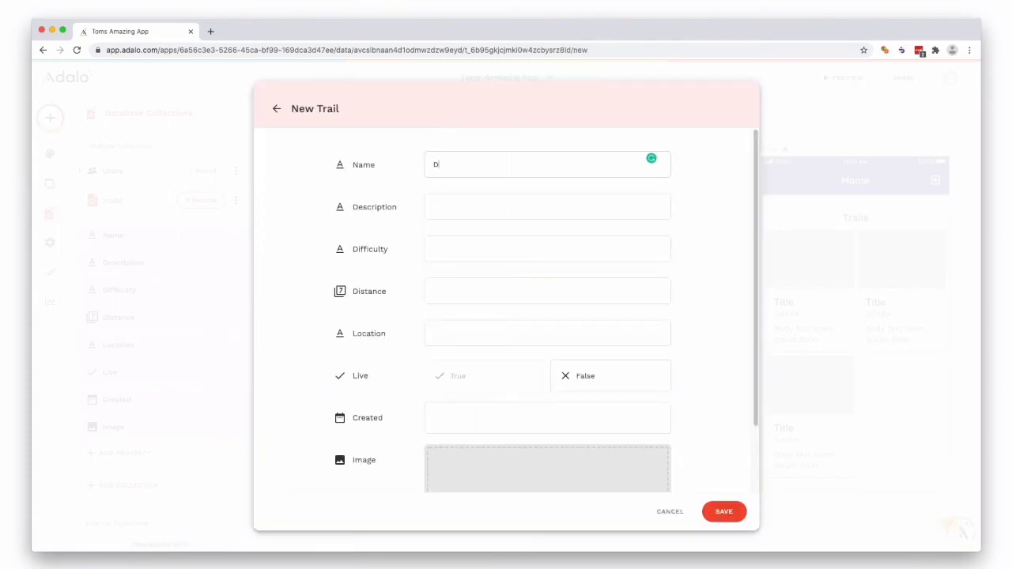
text(ovestone )
text(Edges)
click(523, 202)
text(A lovely trail run around the edges of Dovetone)
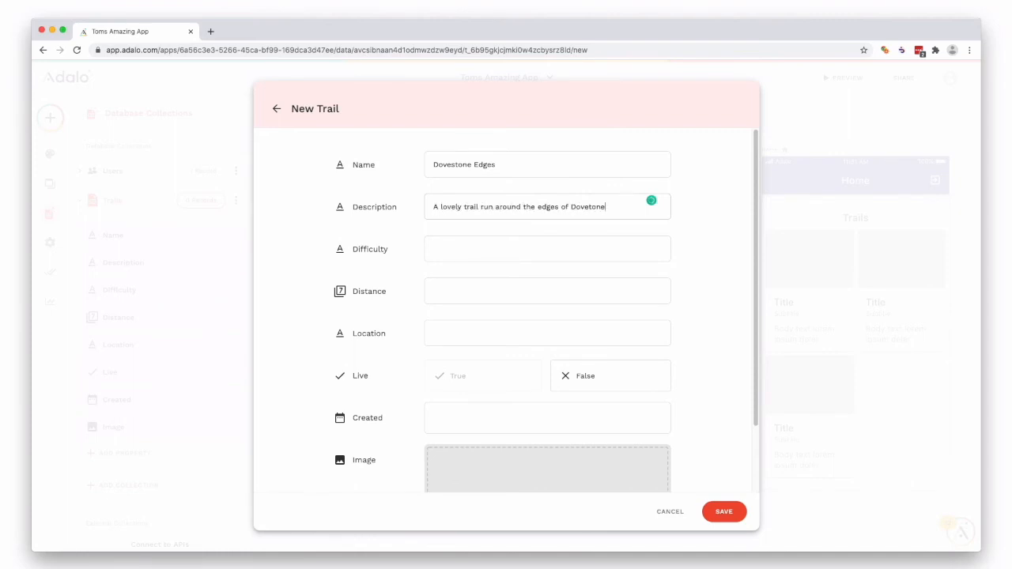
key(BackSpace)
key(BackSpace)
key(BackSpace)
key(BackSpace)
text(stone Reservoir.)
click(517, 250)
text(termediate)
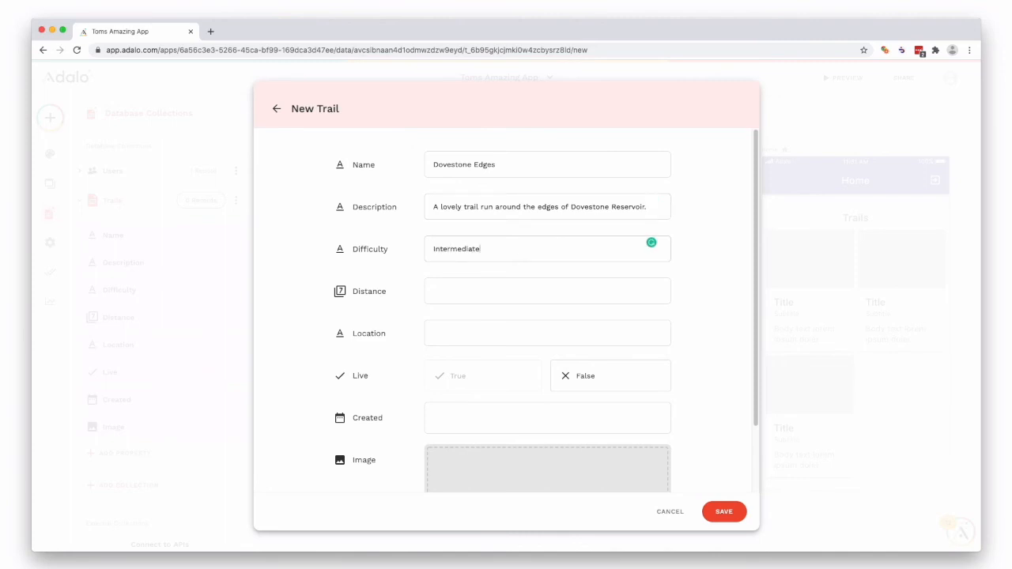
Step: Enter distance 11 and location Saddleworth, UK for the trail
click(534, 282)
click(542, 333)
text(Do)
key(BackSpace)
key(BackSpace)
text(dleworth, Uk)
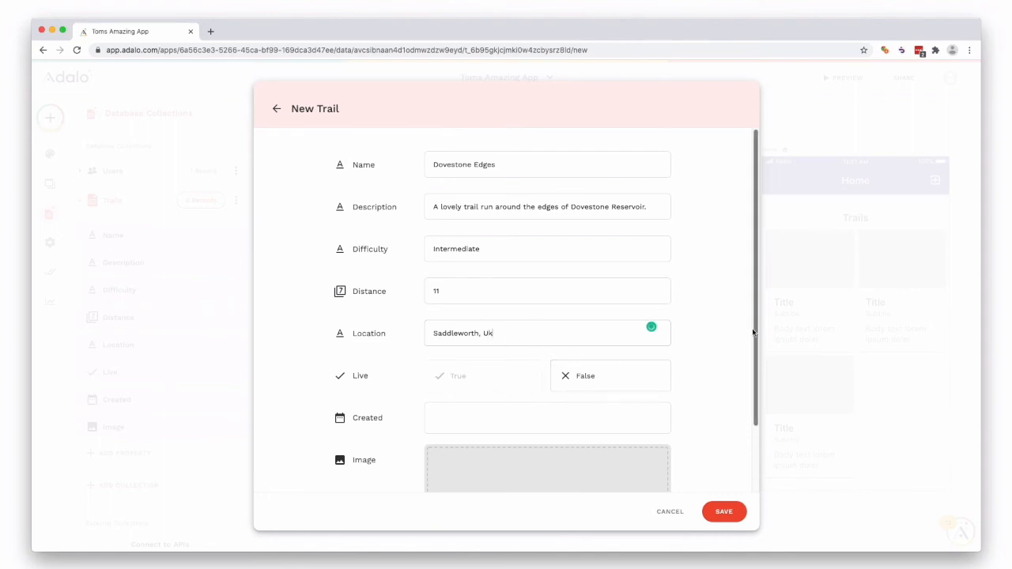
scroll(751, 348, down, 1)
Step: Set Live to True, Created to 01/02/2021, and upload a reservoir photo
click(480, 346)
scroll(699, 397, down, 1)
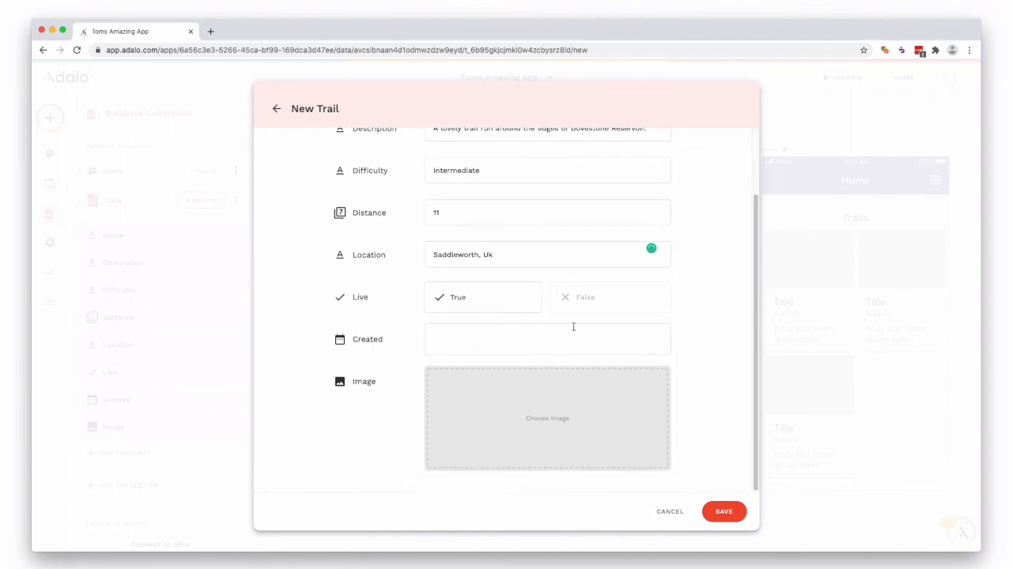
click(545, 332)
click(540, 403)
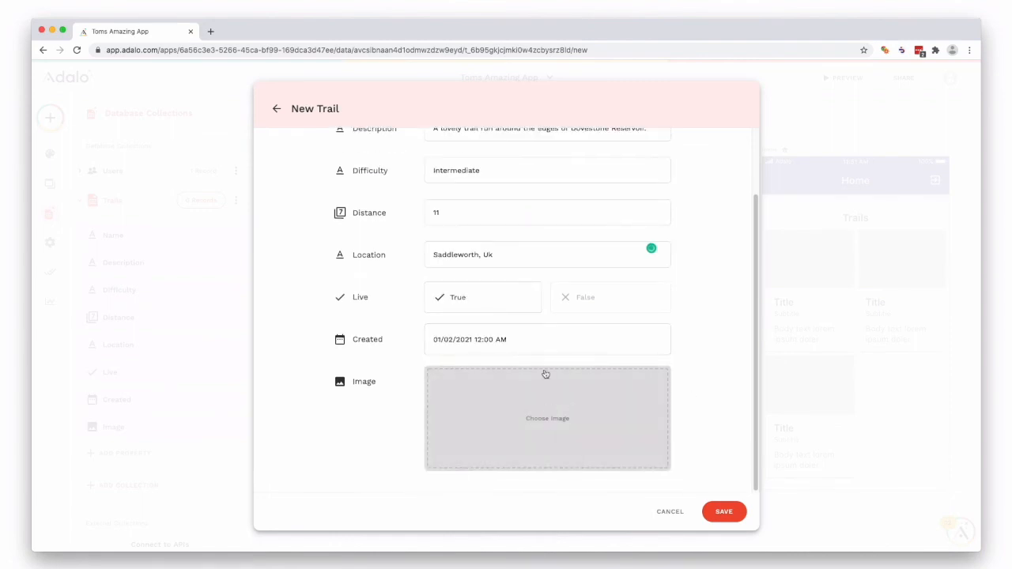
click(615, 414)
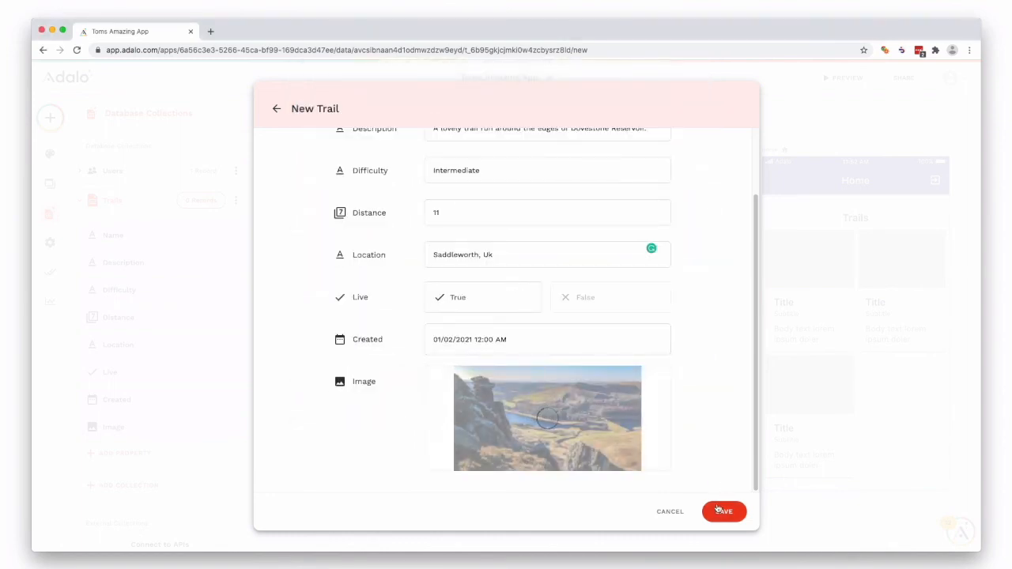
Step: Save the Dovestone Edges record and close the Trails records view
click(719, 512)
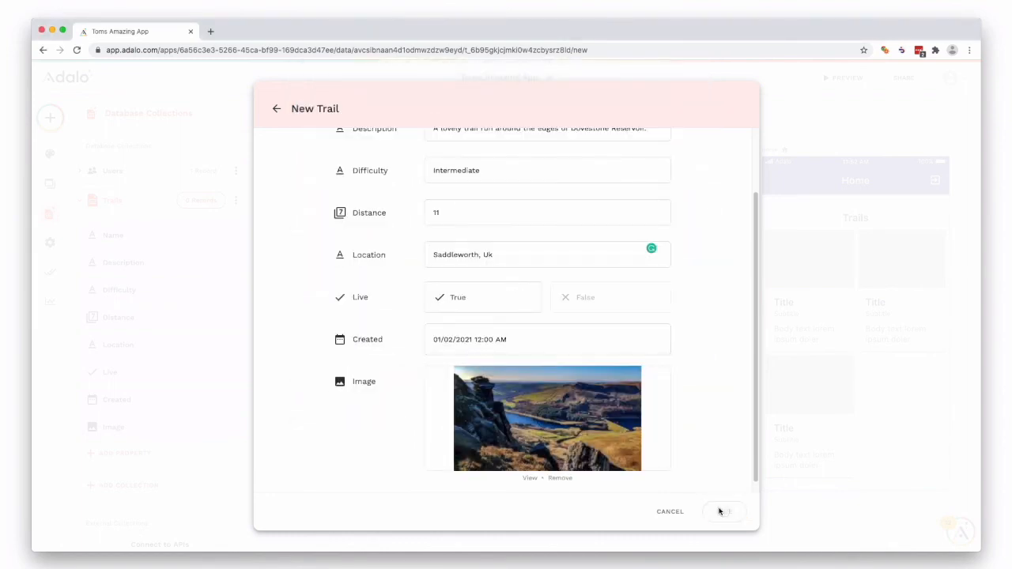
click(723, 385)
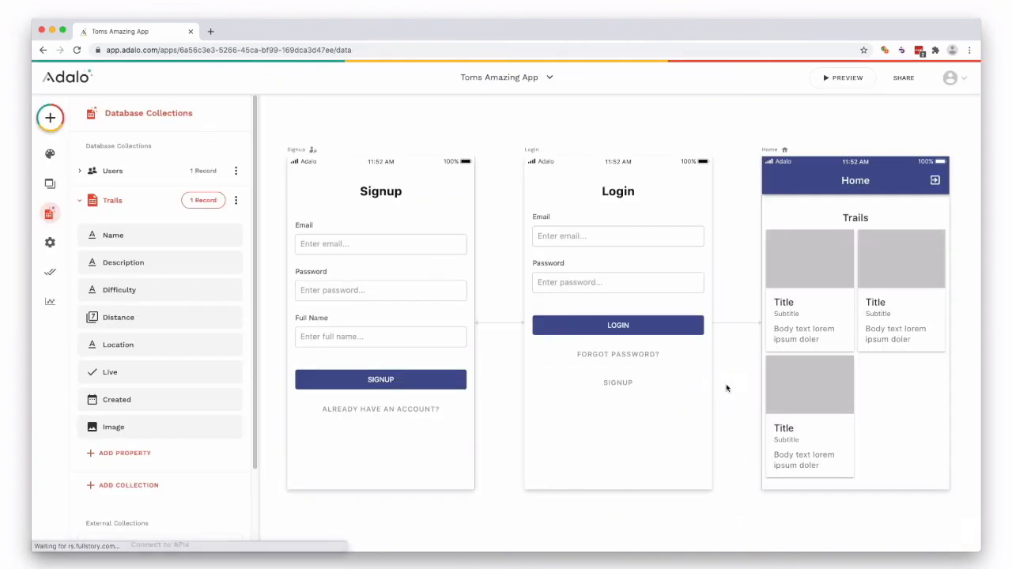
click(204, 200)
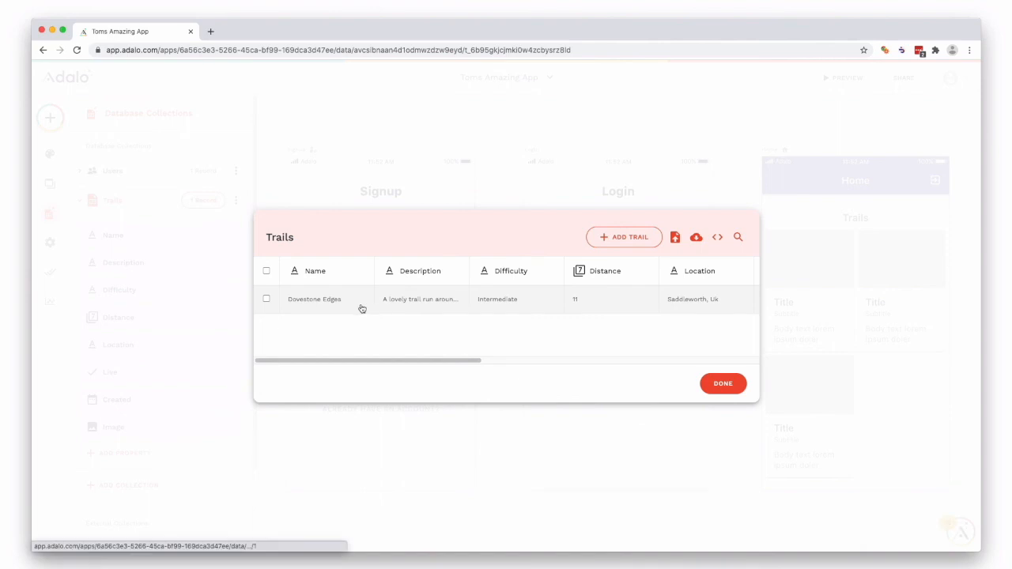
click(725, 383)
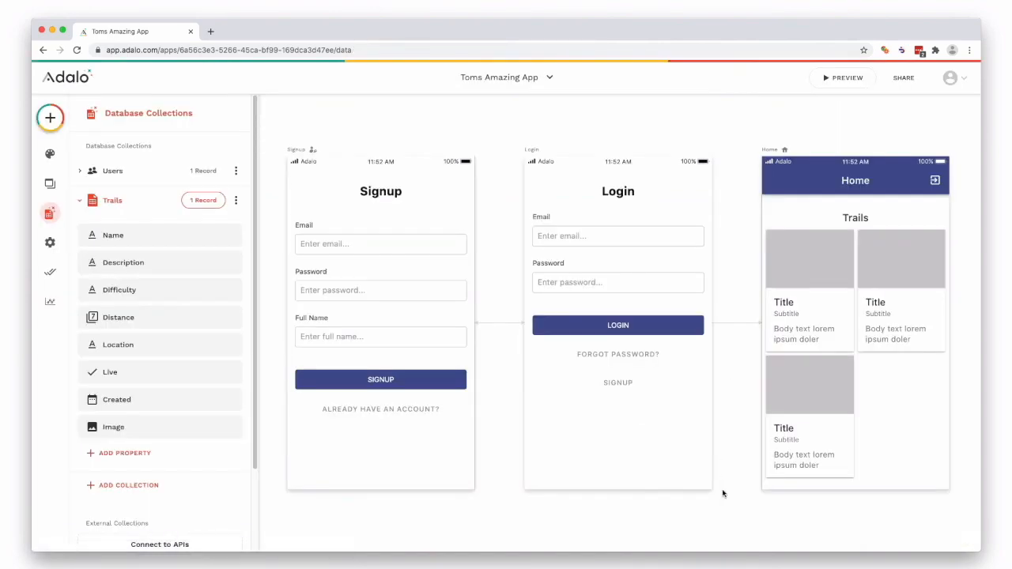